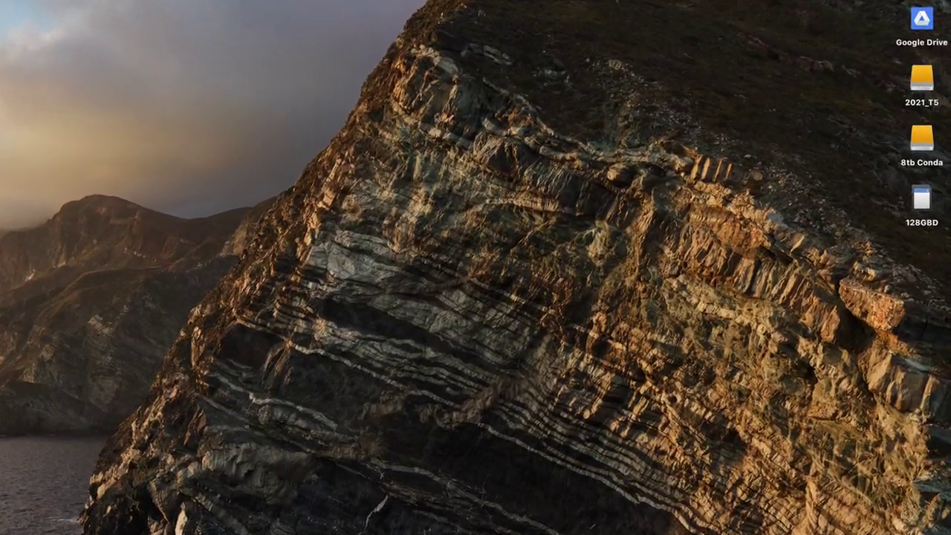
# Step: Copy the 128GBD card's DCIM and private folders into a new desktop folder DOGS
pyautogui.click(930, 148)
pyautogui.doubleClick(914, 232)
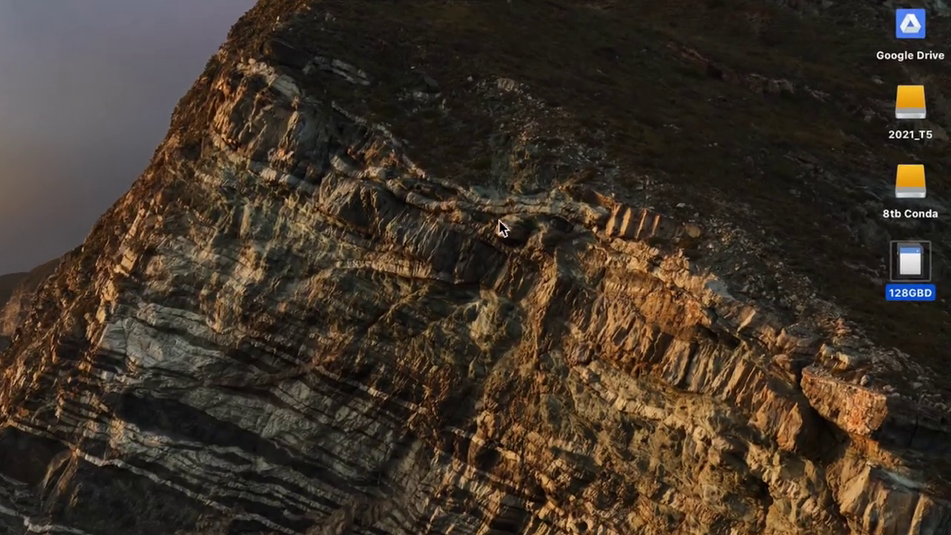
pyautogui.press('super+a')
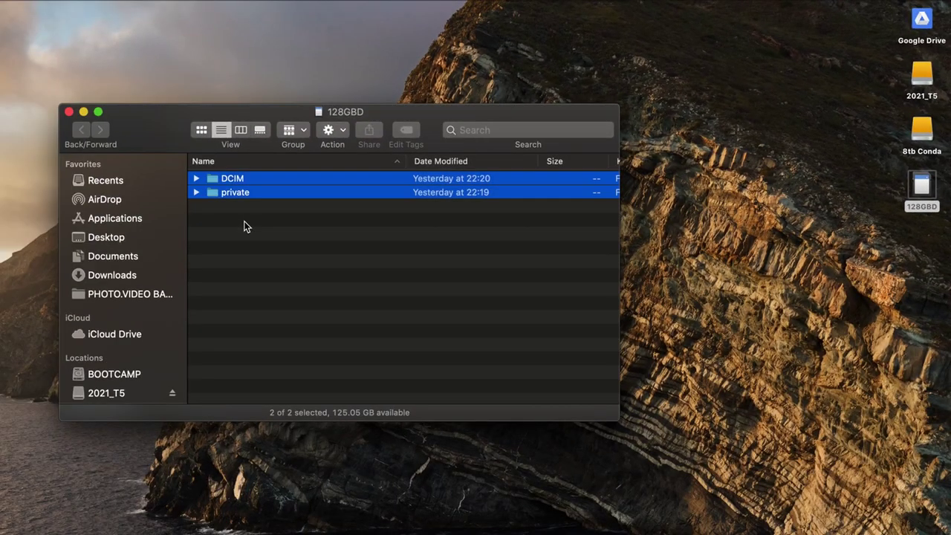
pyautogui.rightClick(769, 257)
pyautogui.click(778, 260)
pyautogui.write('DOGS')
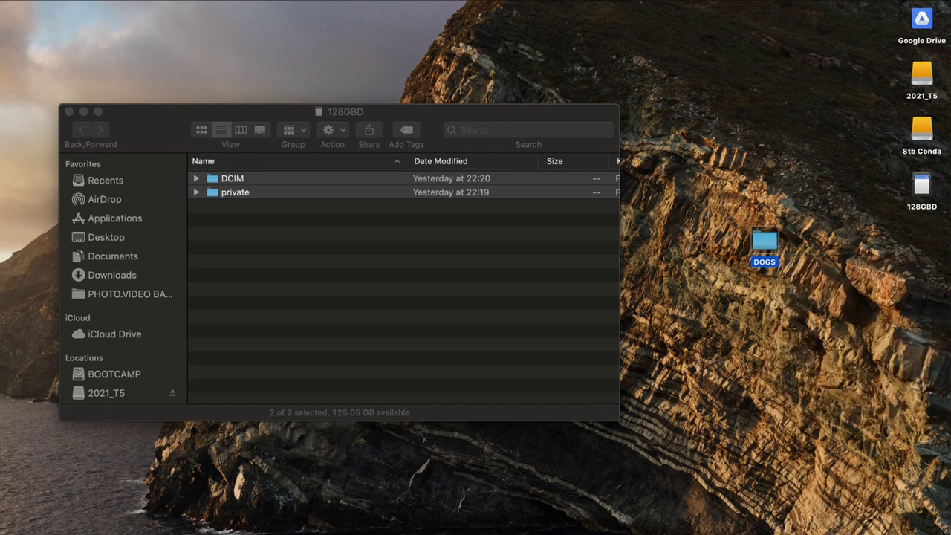
pyautogui.doubleClick(764, 241)
pyautogui.press('super+v')
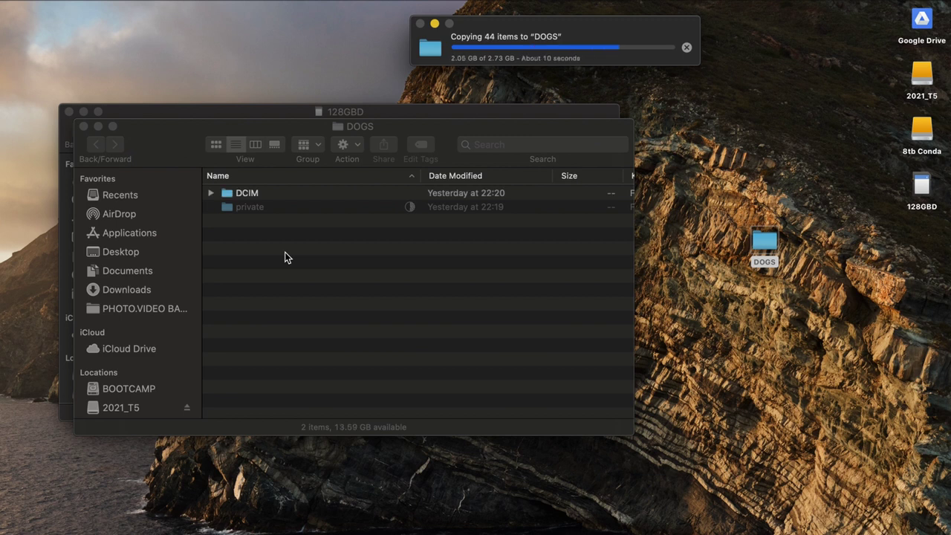
# Step: On 8tb Conda, create Backup Photos/2021/Las Piñas 2021 folders
pyautogui.doubleClick(923, 132)
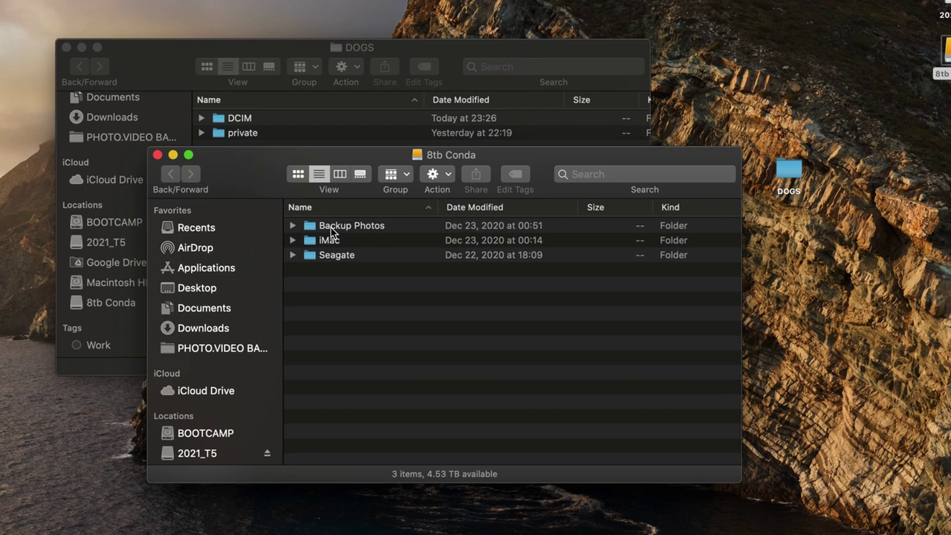
pyautogui.doubleClick(331, 227)
pyautogui.rightClick(336, 301)
pyautogui.click(364, 312)
pyautogui.write('2021')
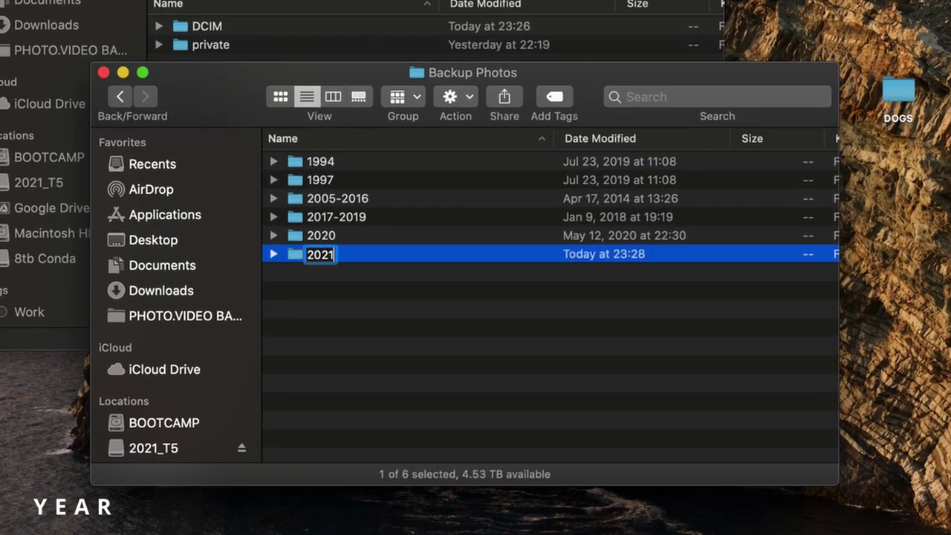
pyautogui.doubleClick(345, 258)
pyautogui.rightClick(345, 256)
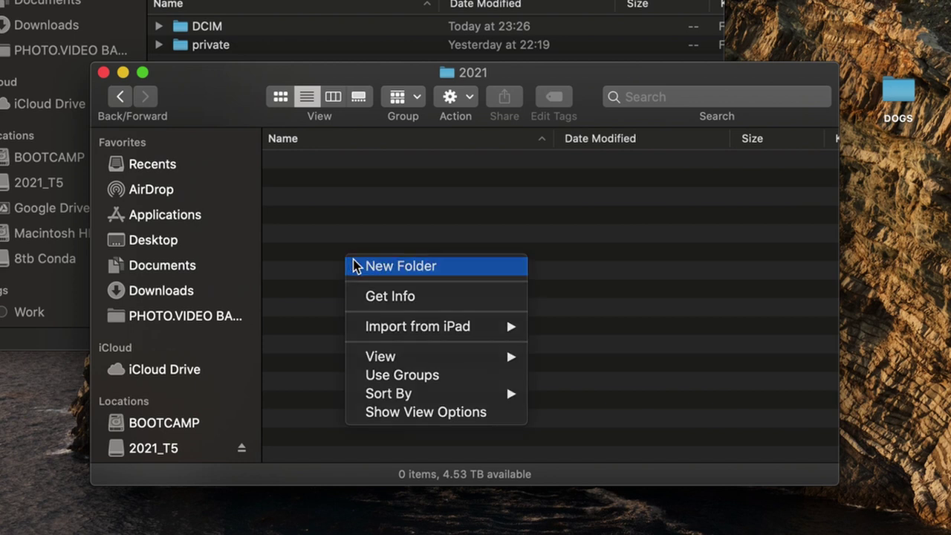
pyautogui.click(352, 264)
pyautogui.write('Las Pin')
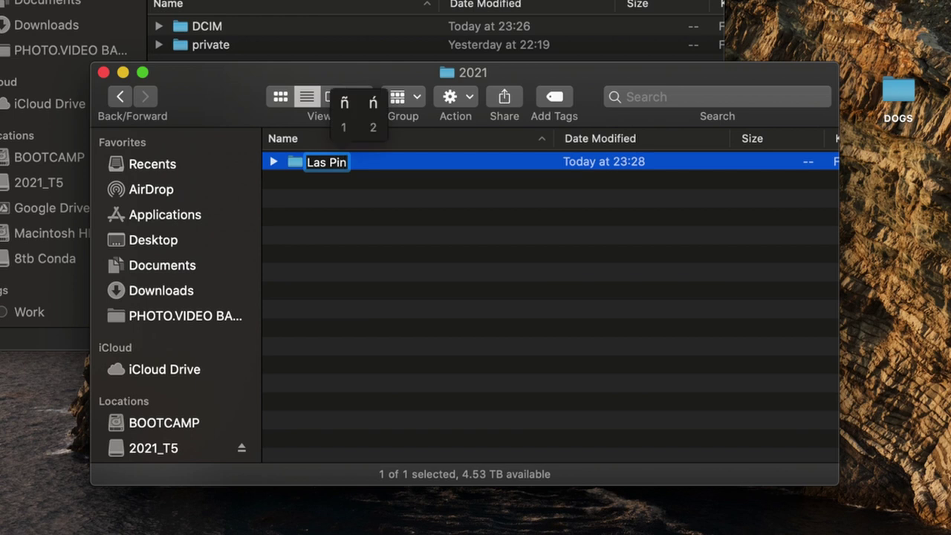
pyautogui.press('1')
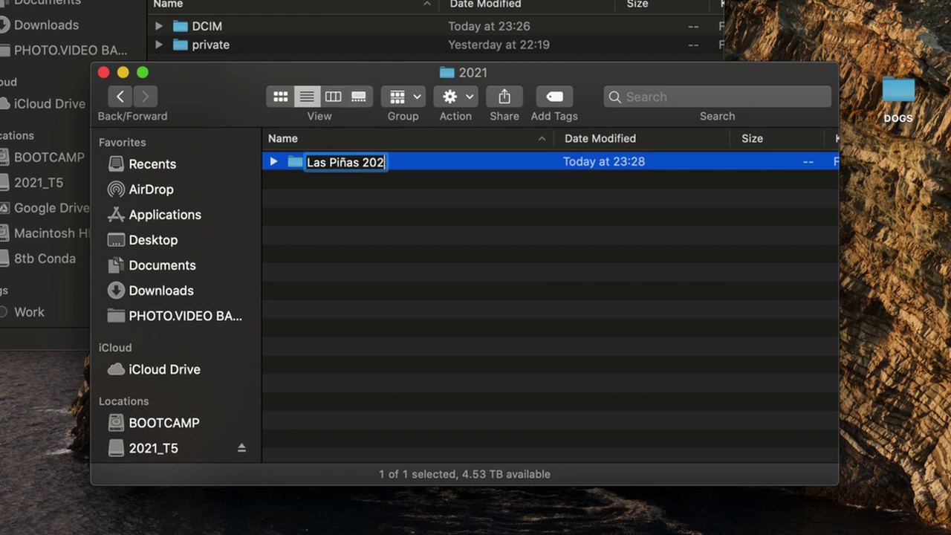
pyautogui.doubleClick(412, 163)
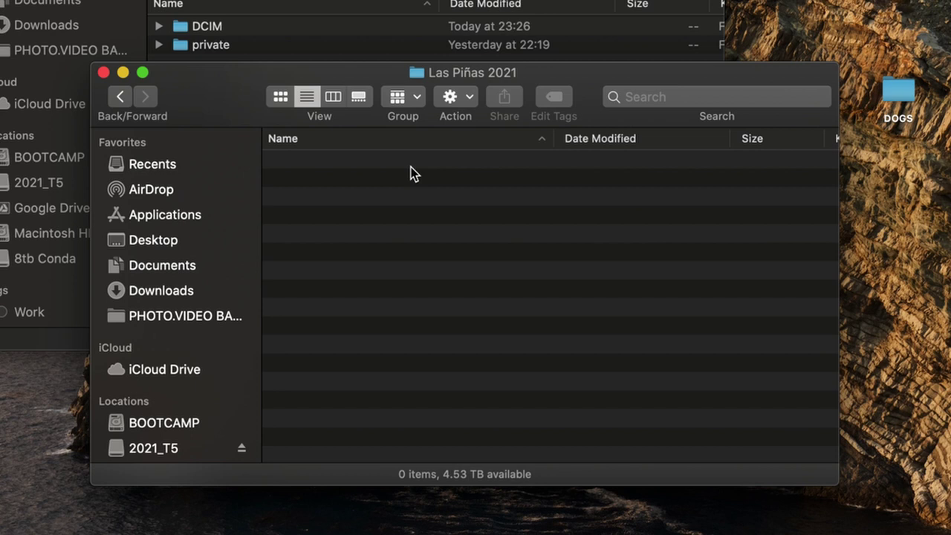
pyautogui.rightClick(399, 233)
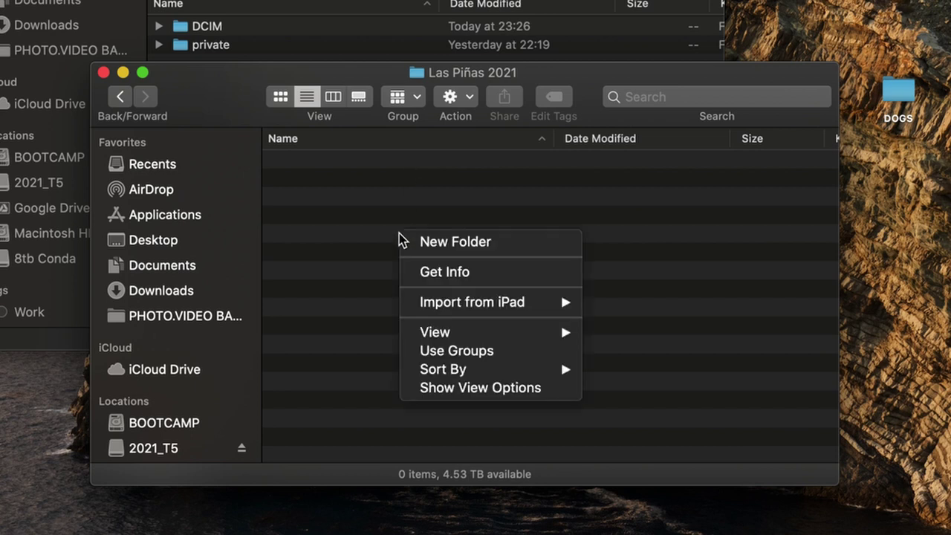
# Step: Create a 'January 4th - Dogs' folder containing an A7RIV camera folder
pyautogui.click(416, 242)
pyautogui.write('January 4th - Dogs')
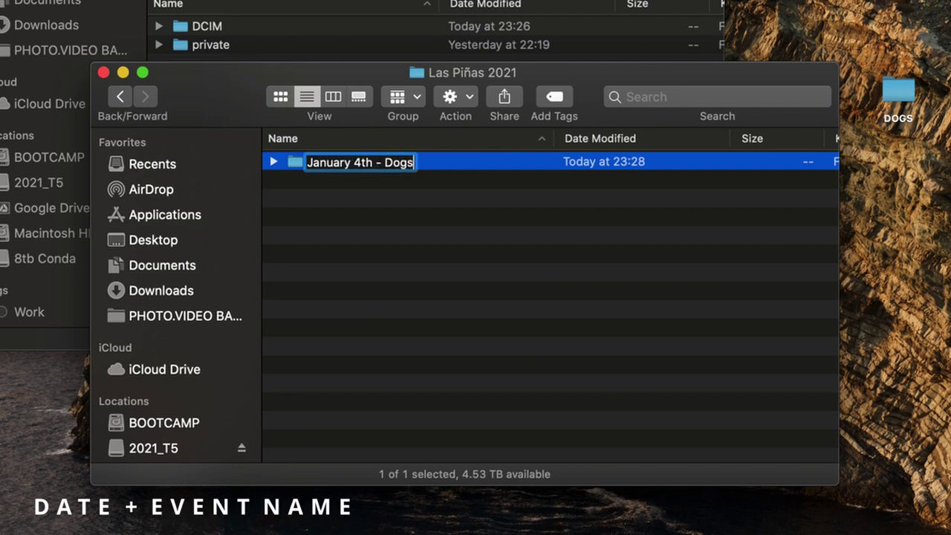
pyautogui.doubleClick(375, 160)
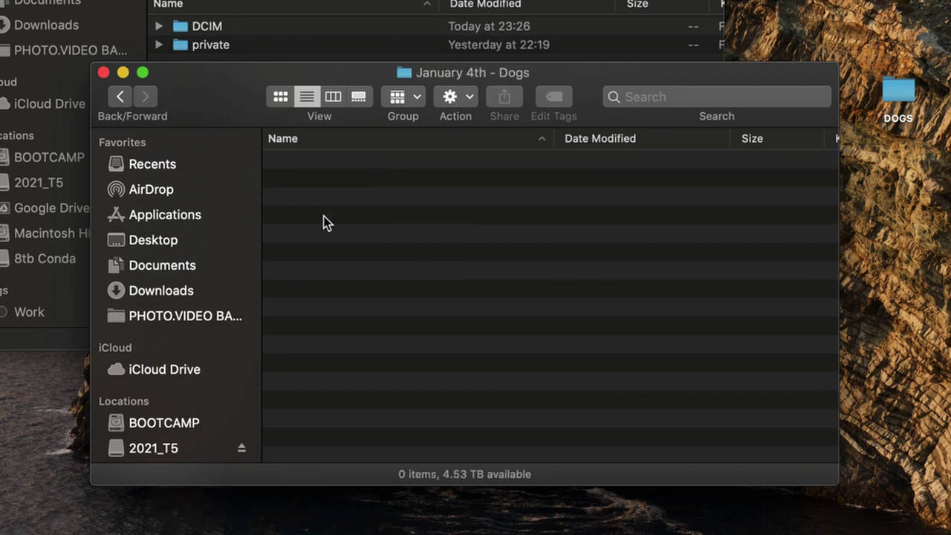
pyautogui.rightClick(323, 216)
pyautogui.click(335, 223)
pyautogui.write('A7RIV')
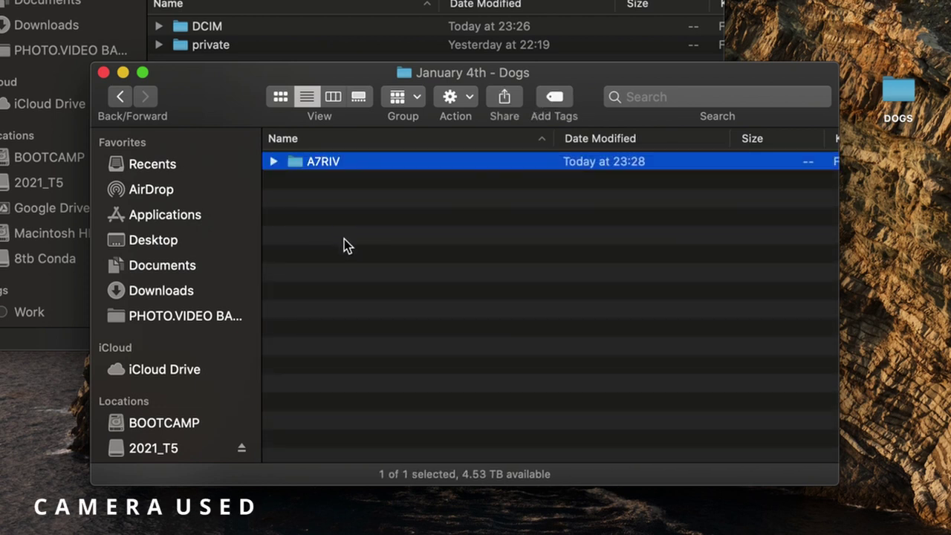
pyautogui.click(346, 245)
pyautogui.doubleClick(338, 176)
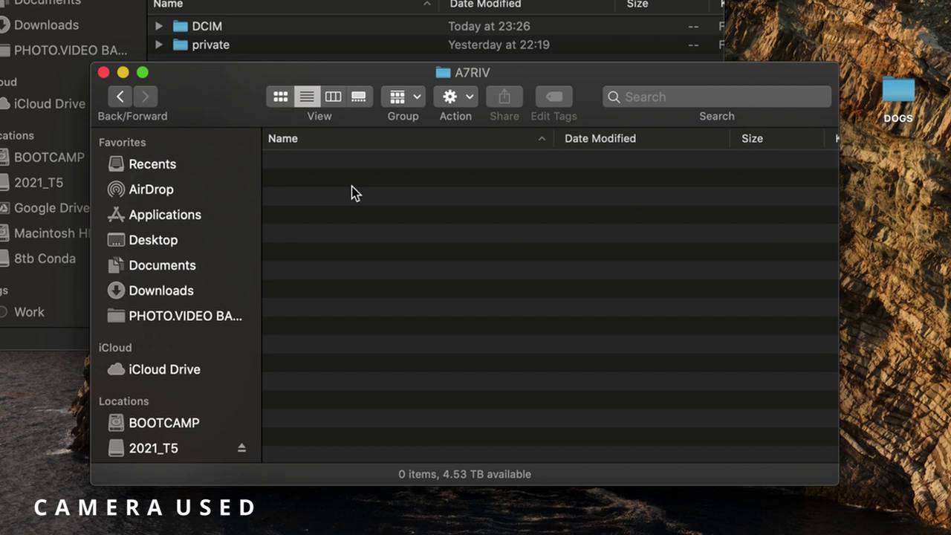
# Step: Add Photo and Video folders inside A7RIV
pyautogui.rightClick(326, 175)
pyautogui.click(341, 185)
pyautogui.write('Photo')
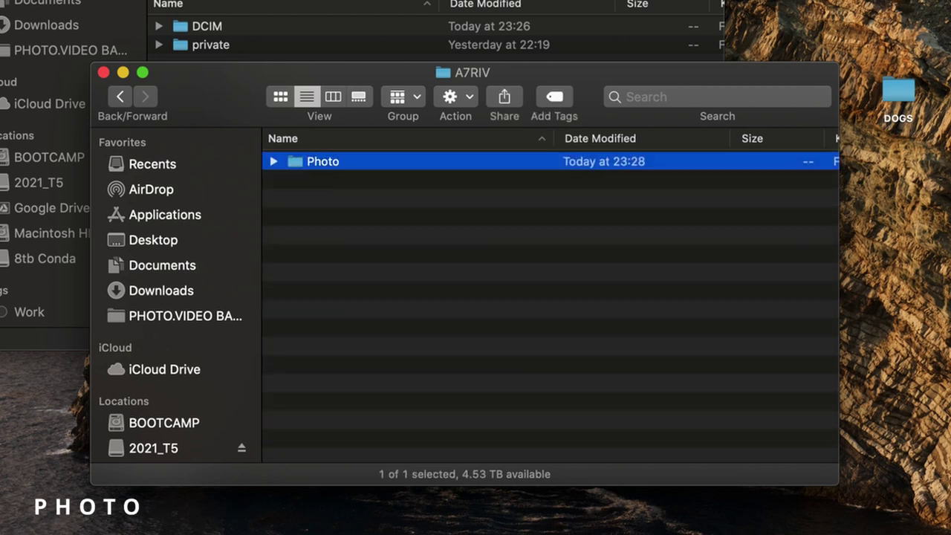
pyautogui.rightClick(383, 215)
pyautogui.click(403, 223)
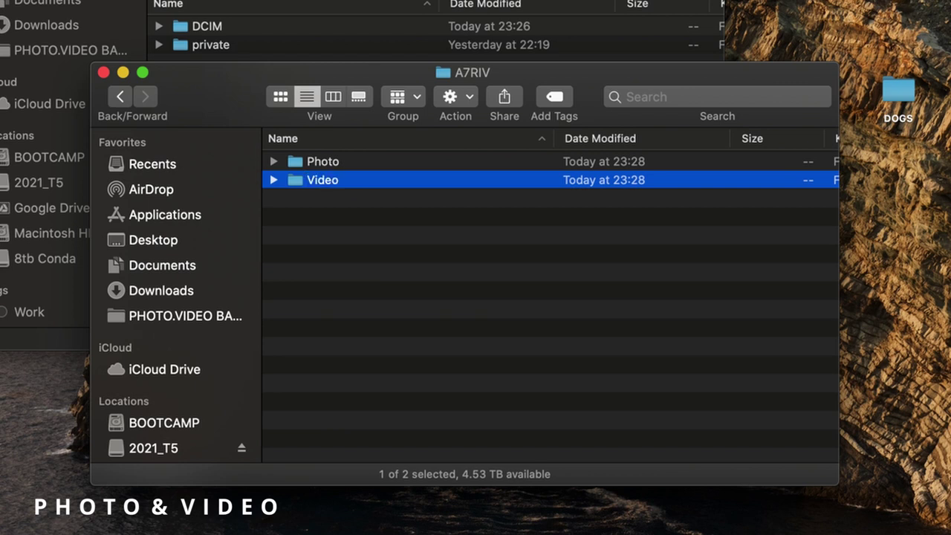
# Step: Create RAW and Edited folders inside the Photo folder
pyautogui.click(401, 165)
pyautogui.doubleClick(401, 165)
pyautogui.rightClick(354, 168)
pyautogui.click(376, 174)
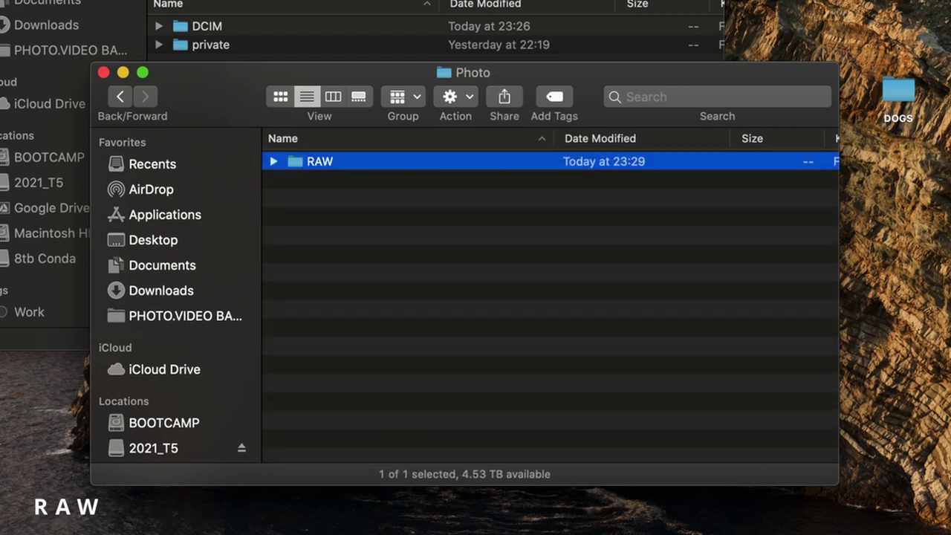
pyautogui.rightClick(356, 216)
pyautogui.click(365, 223)
pyautogui.write('E')
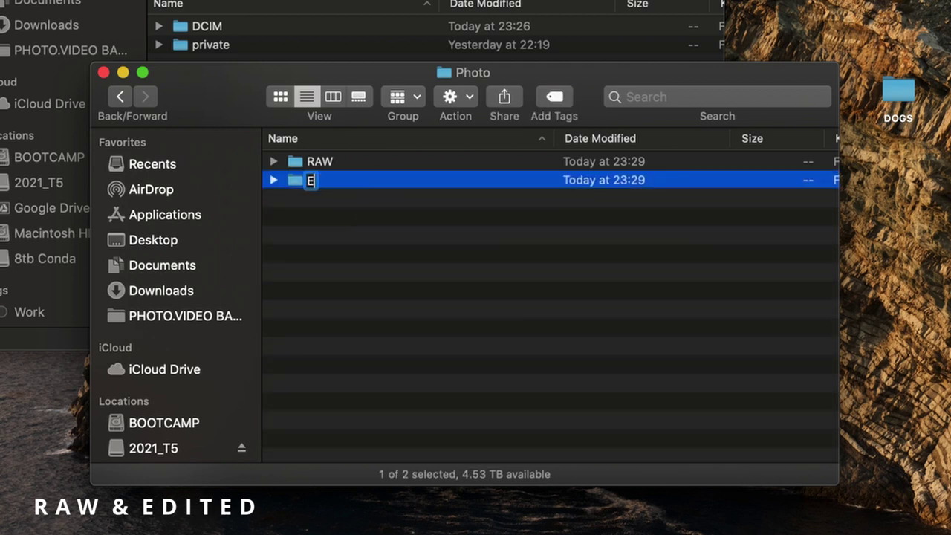
pyautogui.write('dite')
pyautogui.press('Return')
pyautogui.click(344, 195)
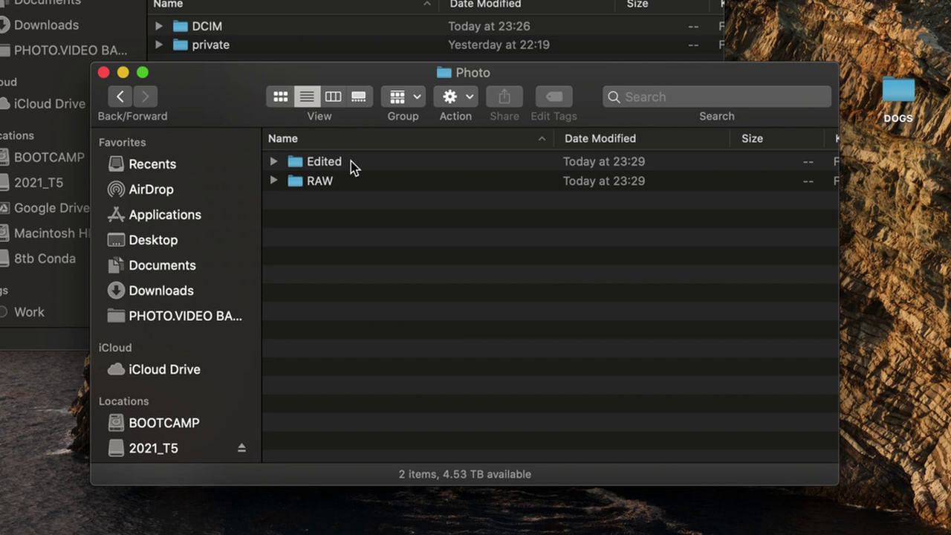
# Step: Create JPEG and ARW folders inside the photo RAW folder
pyautogui.doubleClick(332, 189)
pyautogui.rightClick(369, 186)
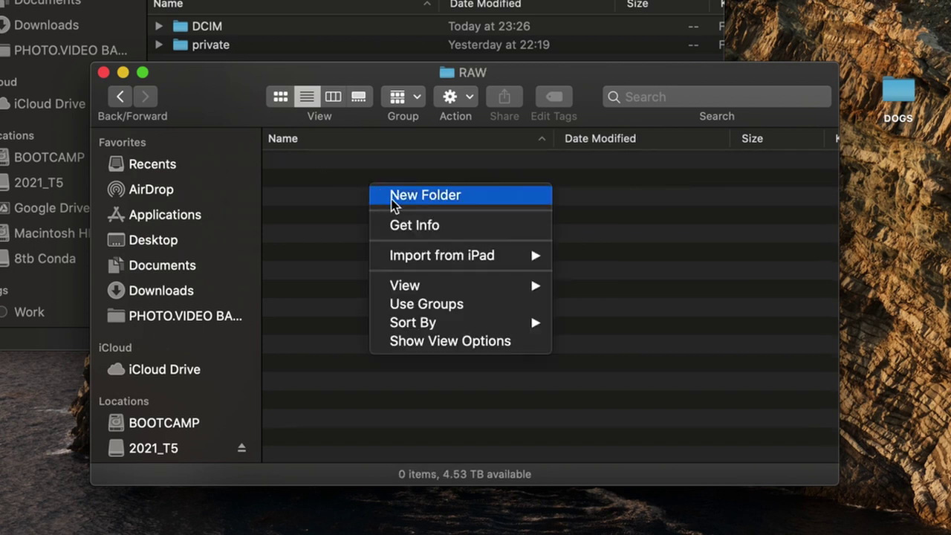
pyautogui.click(393, 205)
pyautogui.write('JPEG')
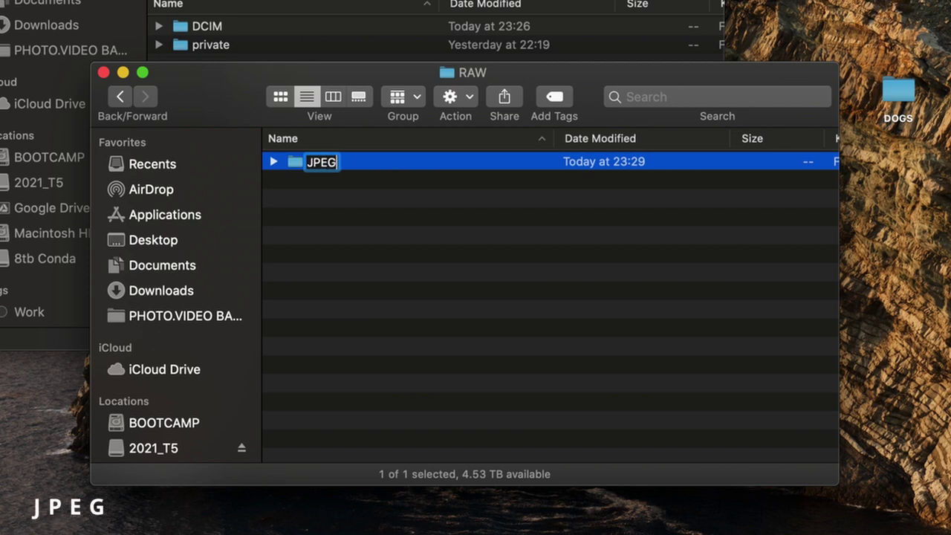
pyautogui.click(376, 193)
pyautogui.rightClick(376, 193)
pyautogui.click(385, 194)
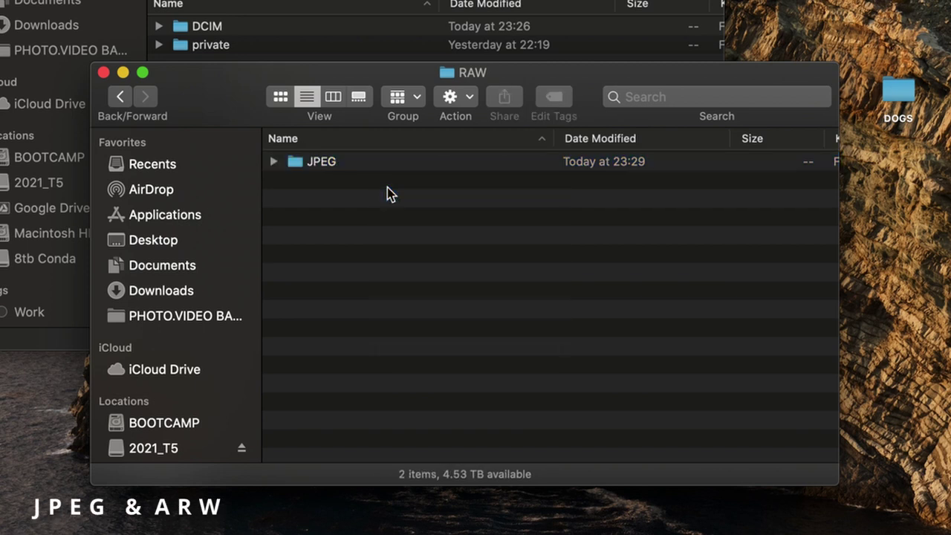
pyautogui.write('ARW')
pyautogui.press('Return')
pyautogui.click(339, 182)
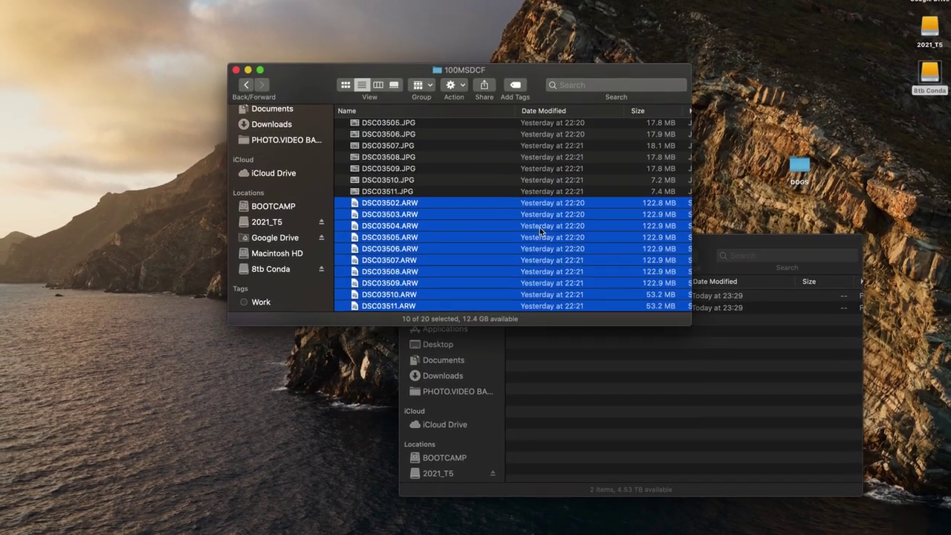
# Step: Copy the ARW photos into the ARW folder and check the ARW and JPEG contents
pyautogui.moveTo(540, 227); pyautogui.dragTo(546, 298)
pyautogui.click(518, 311)
pyautogui.click(518, 298)
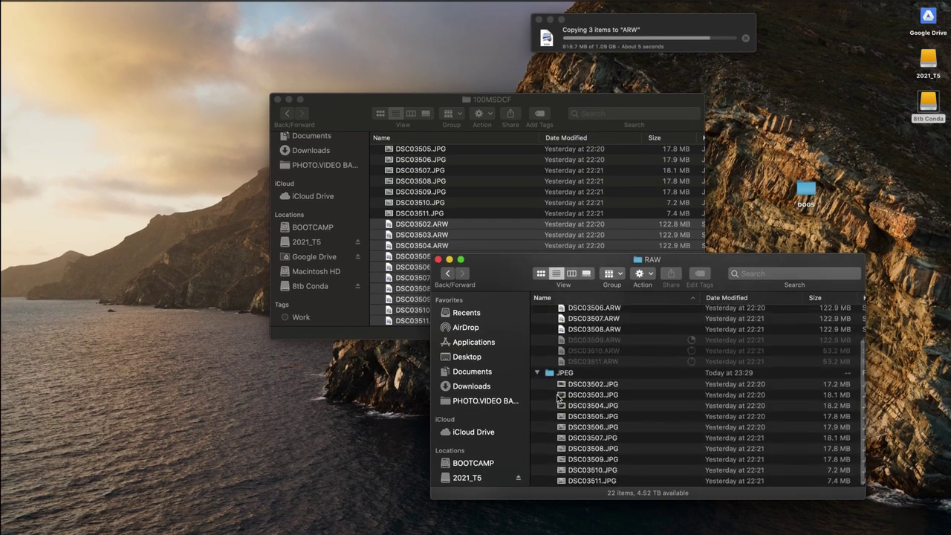
pyautogui.click(537, 310)
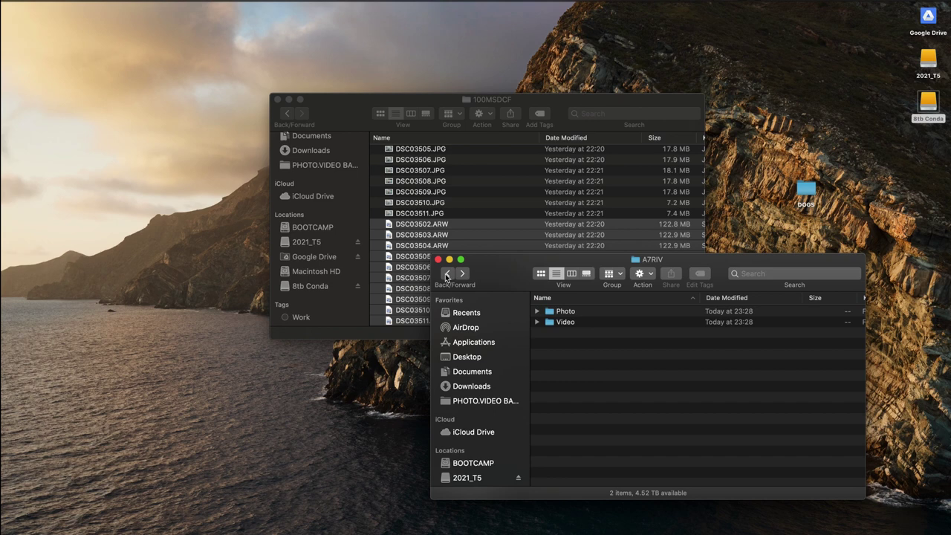
# Step: Create RAW and Edited folders inside A7RIV's Video folder
pyautogui.click(444, 273)
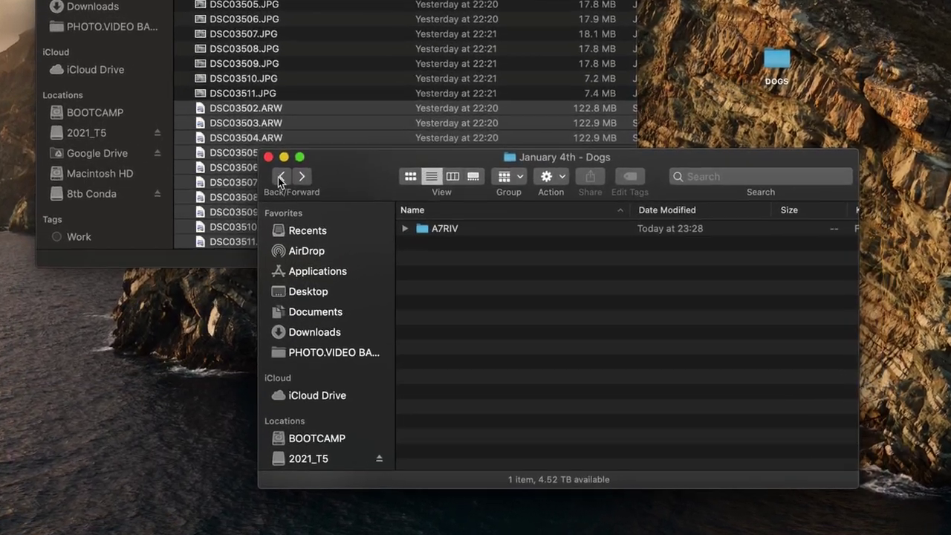
pyautogui.click(135, 92)
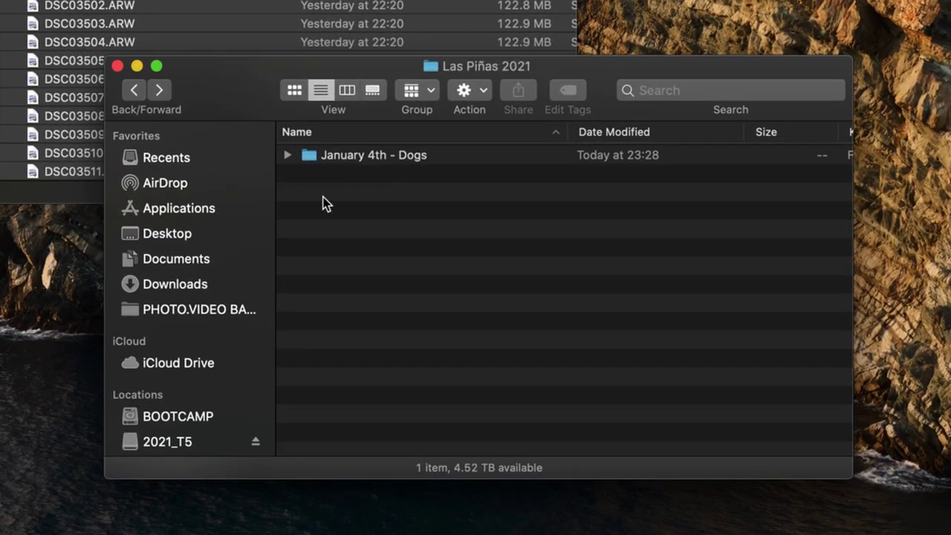
pyautogui.doubleClick(329, 155)
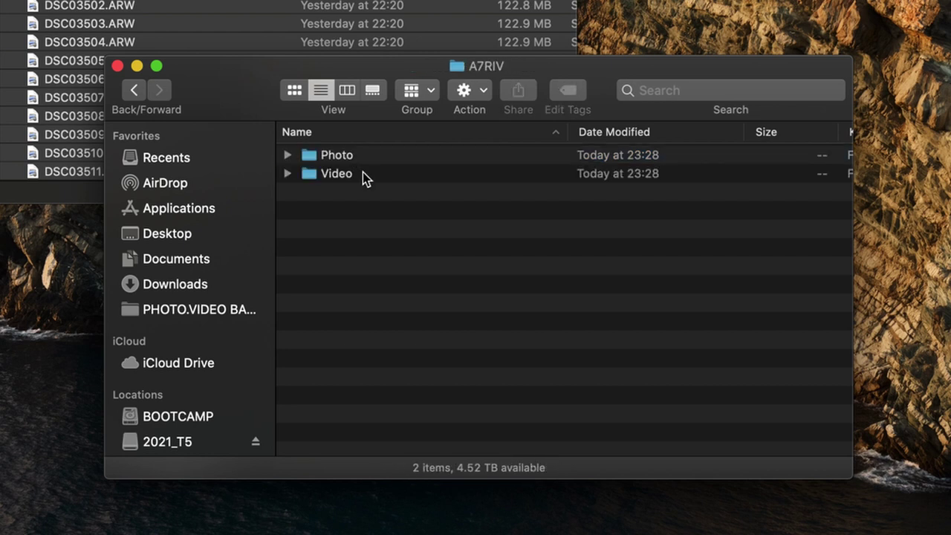
pyautogui.doubleClick(361, 175)
pyautogui.rightClick(367, 178)
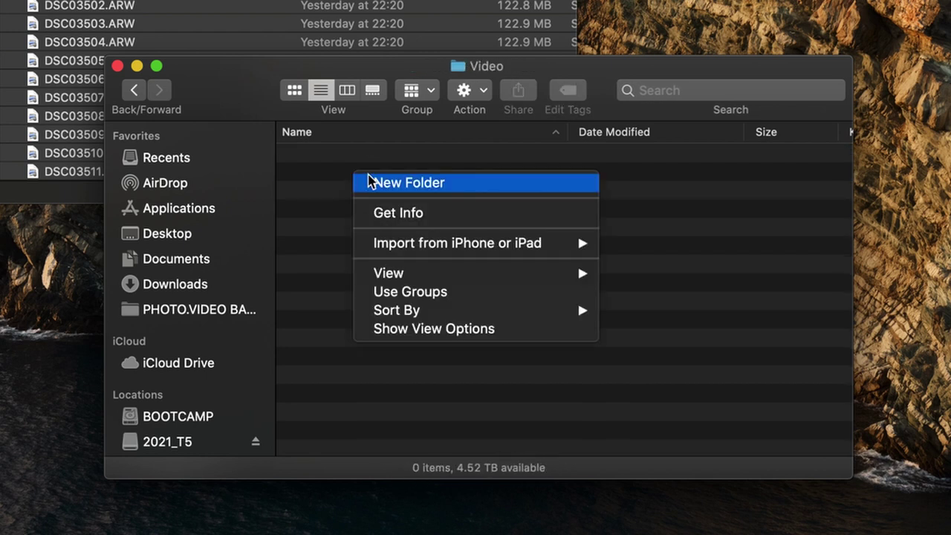
pyautogui.click(372, 181)
pyautogui.write('RAW')
pyautogui.click(397, 190)
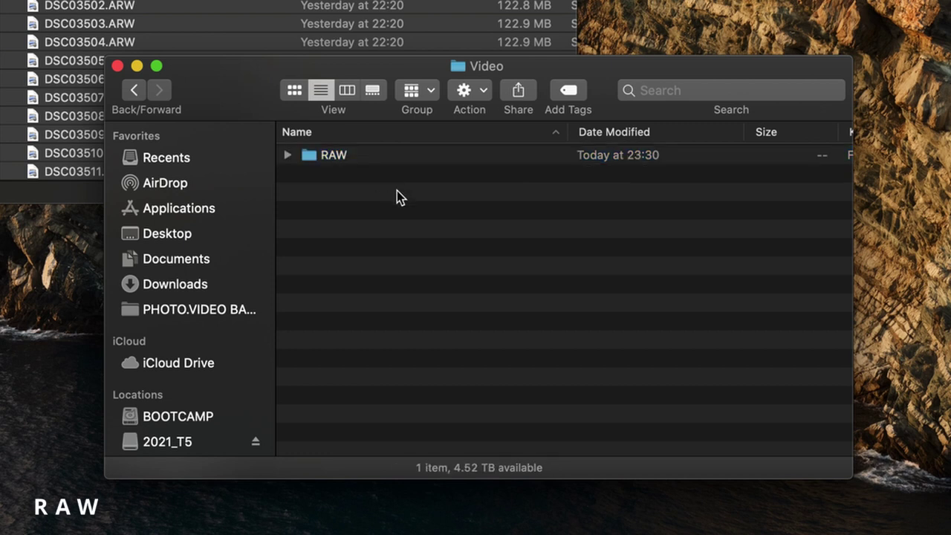
pyautogui.rightClick(397, 190)
pyautogui.click(405, 196)
pyautogui.write('Edit')
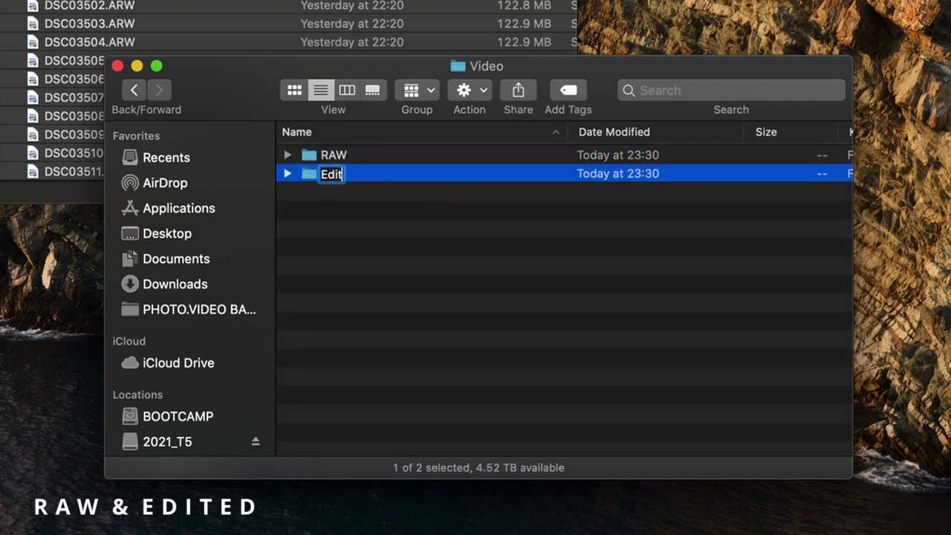
pyautogui.write('ed')
pyautogui.press('Return')
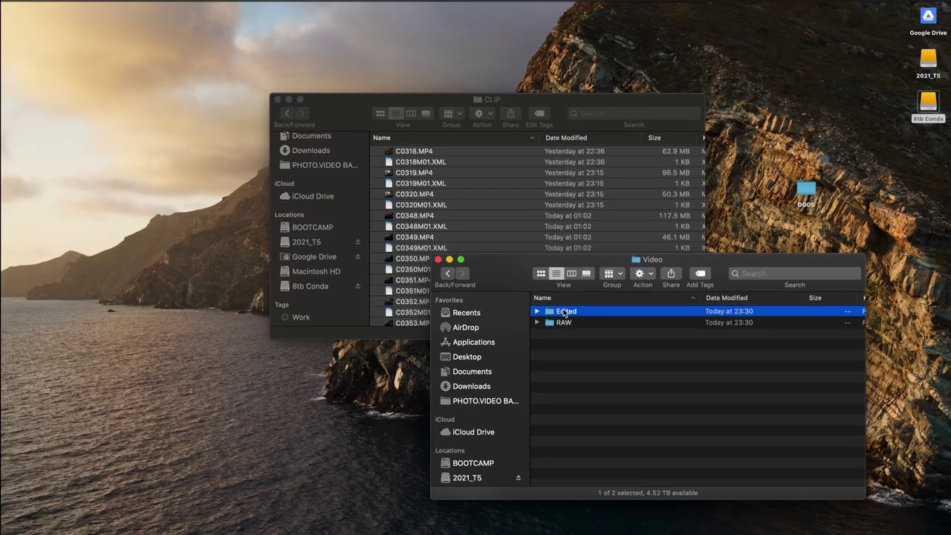
# Step: Paste the camera's video clips into the Video RAW folder
pyautogui.click(564, 324)
pyautogui.doubleClick(564, 325)
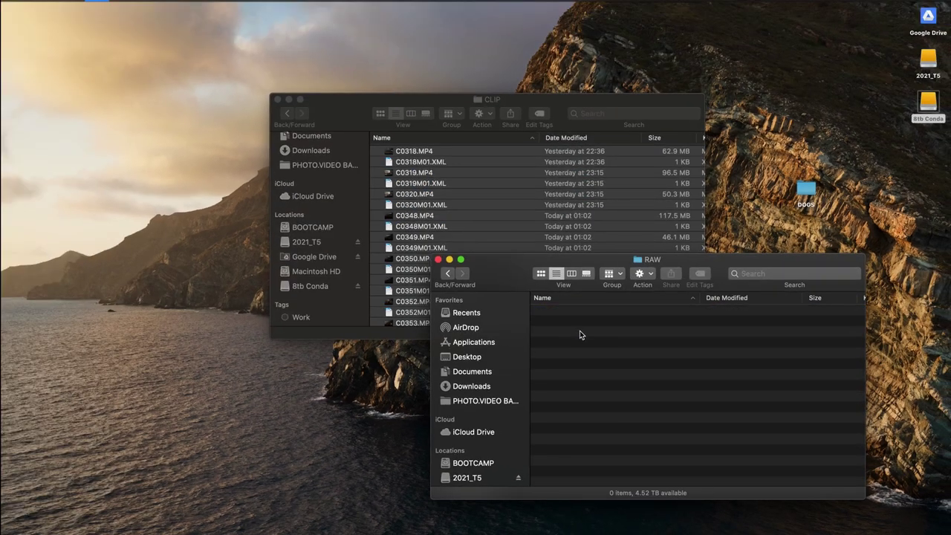
pyautogui.press('super+v')
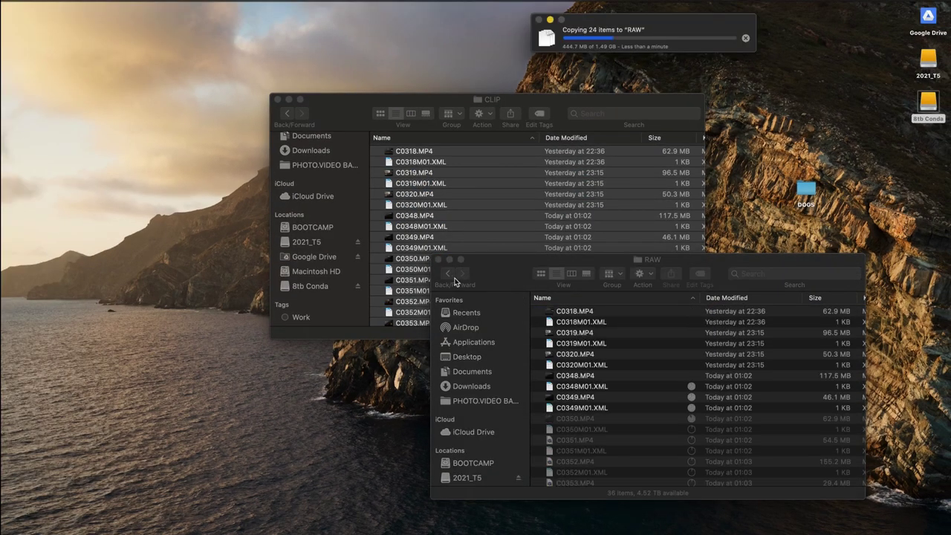
pyautogui.click(448, 273)
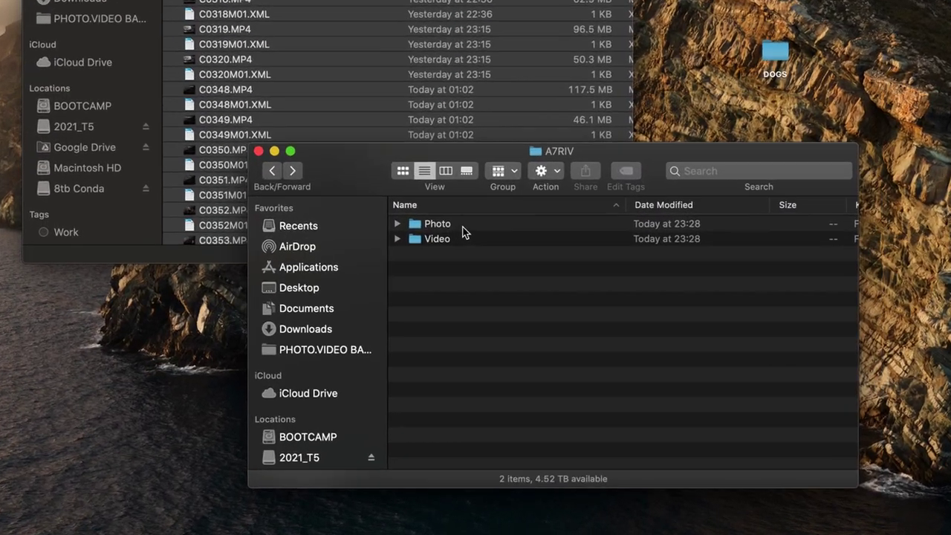
# Step: Create a Full Resolution folder inside Photo's Edited folder
pyautogui.doubleClick(462, 226)
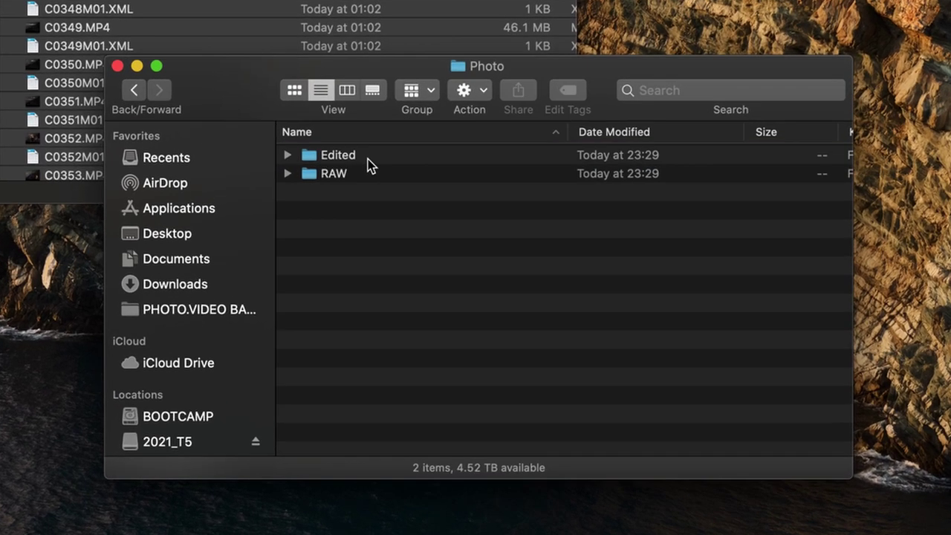
pyautogui.click(287, 173)
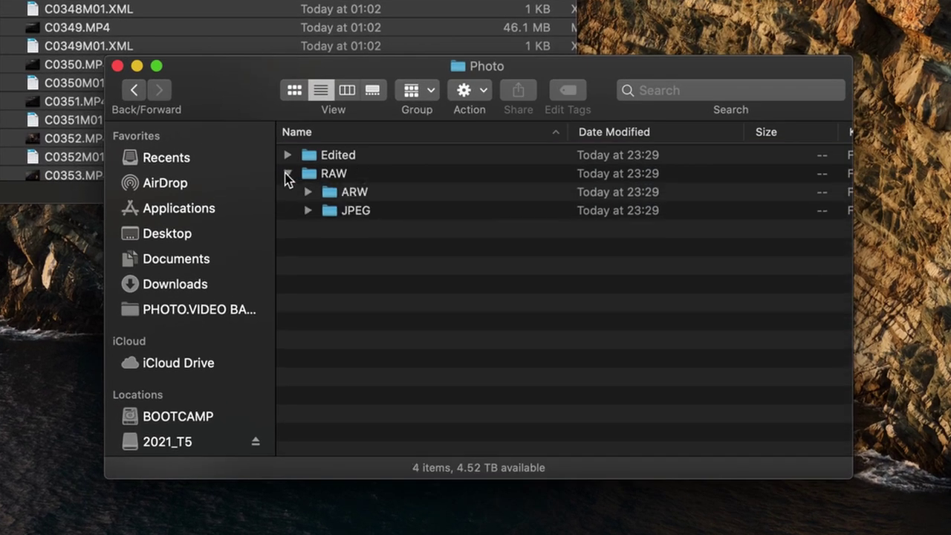
pyautogui.doubleClick(331, 154)
pyautogui.rightClick(355, 208)
pyautogui.click(375, 214)
pyautogui.write('Full Resolution')
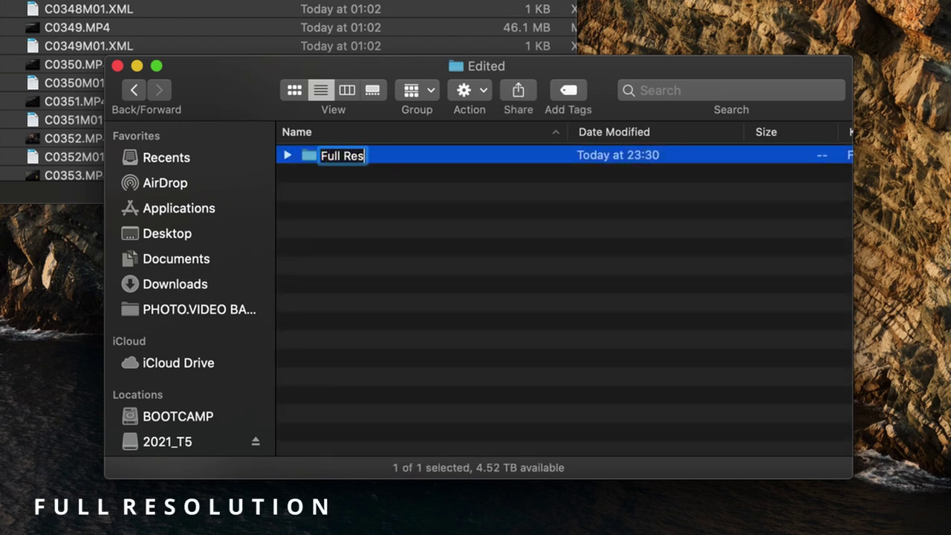
# Step: Add Resized for FB and Outputs for IG folders in Edited
pyautogui.rightClick(377, 252)
pyautogui.click(388, 250)
pyautogui.write('Re')
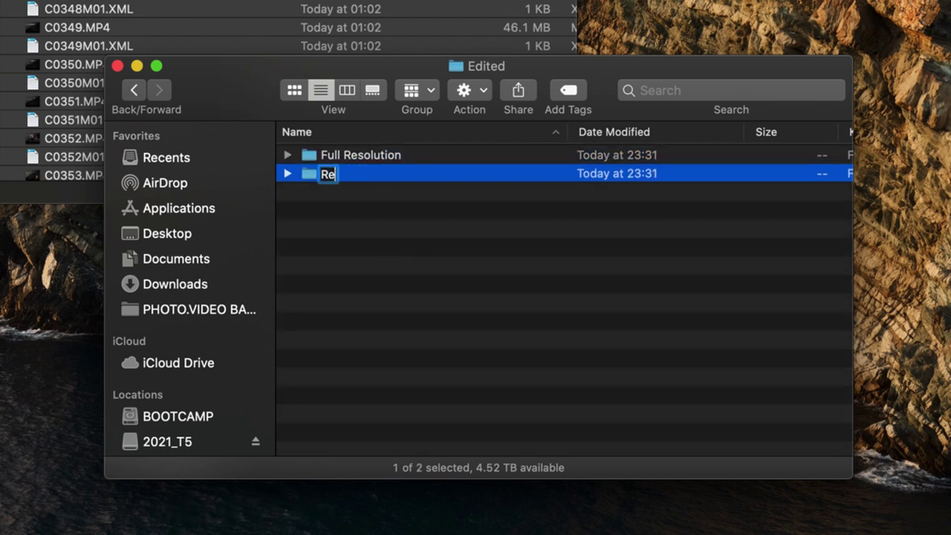
pyautogui.write('sized for FB')
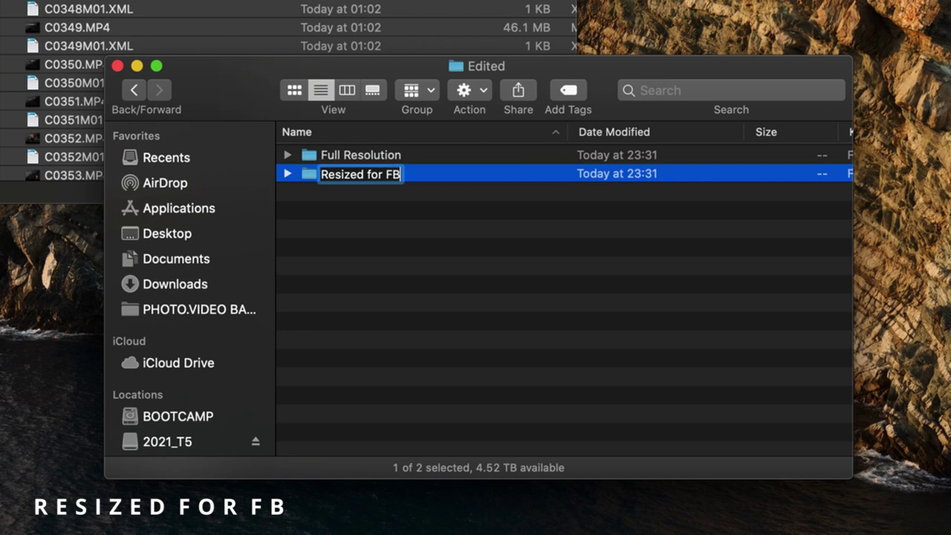
pyautogui.click(378, 238)
pyautogui.rightClick(378, 237)
pyautogui.click(386, 245)
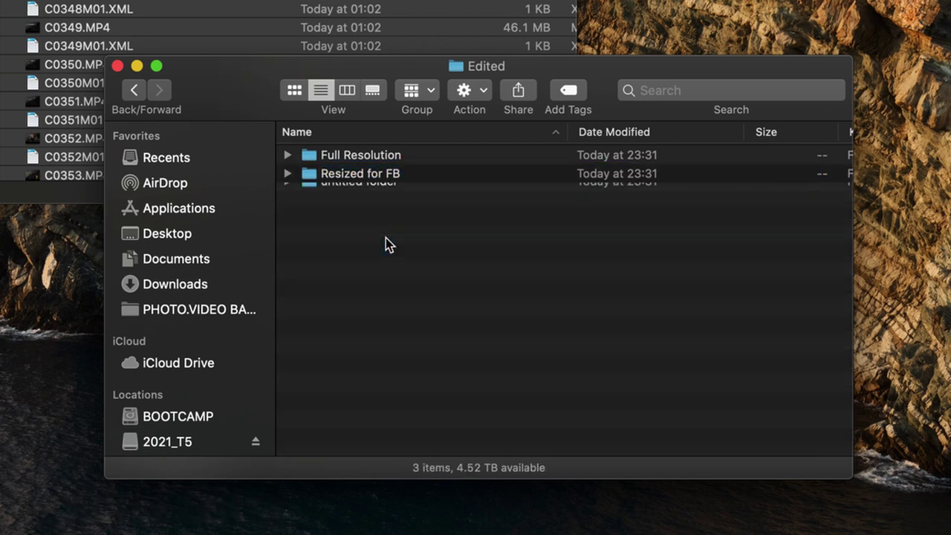
pyautogui.write('Outputs for IG')
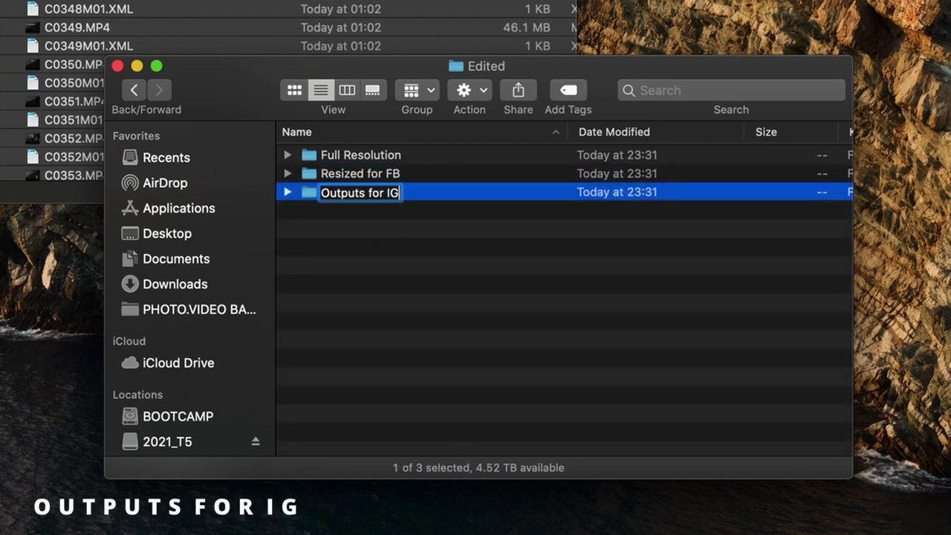
pyautogui.press('Return')
pyautogui.rightClick(404, 260)
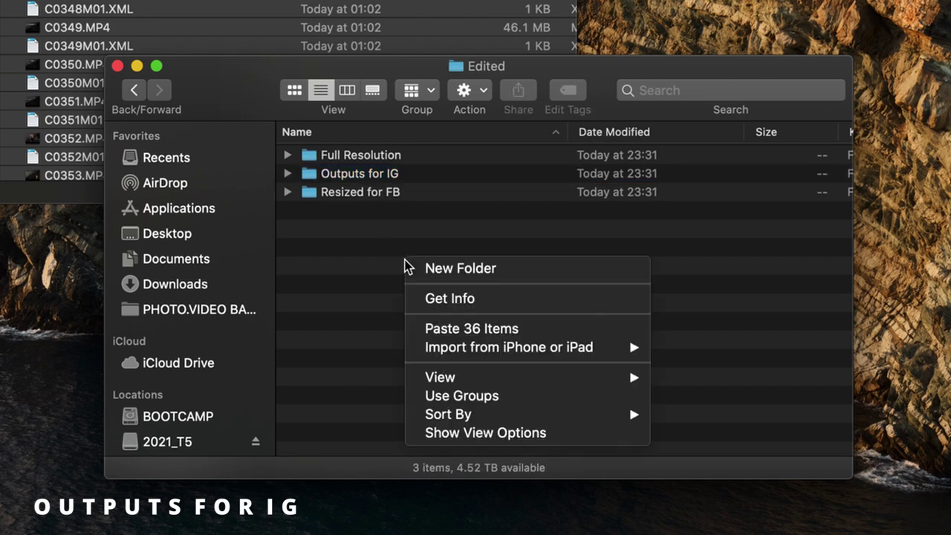
pyautogui.click(384, 253)
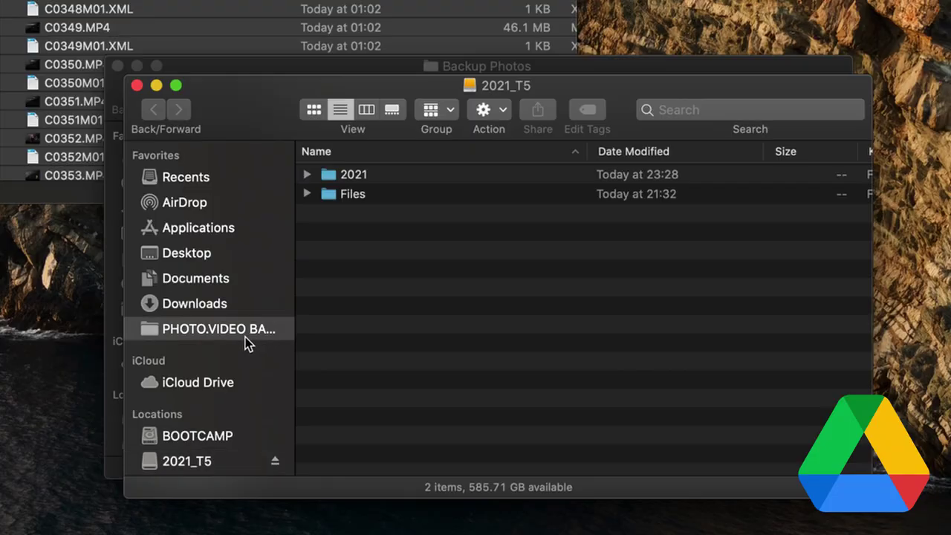
# Step: Show the PHOTO.VIDEO BACK-UP (DO NOT DELETE) Google Drive folder in an enlarged window
pyautogui.click(246, 338)
pyautogui.scroll(-5, 446, 298)
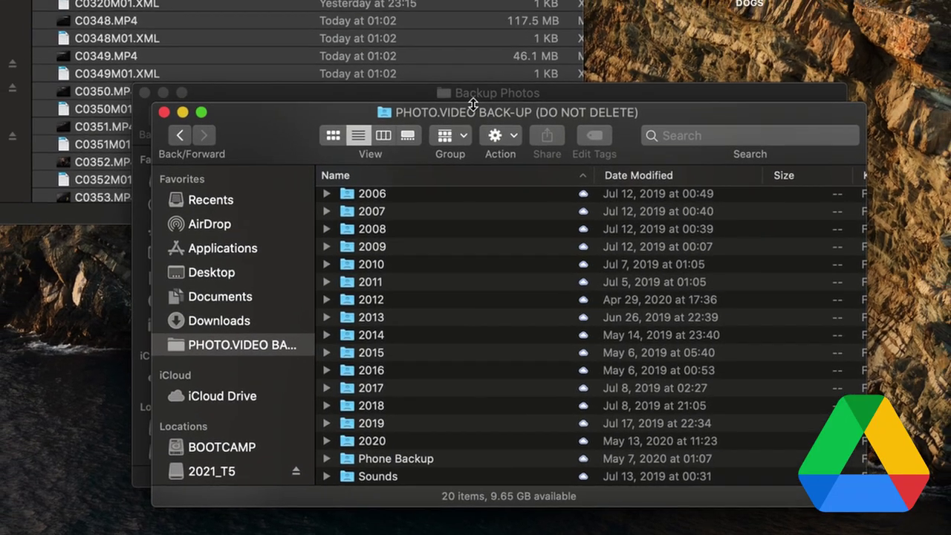
pyautogui.moveTo(472, 104); pyautogui.dragTo(472, 18)
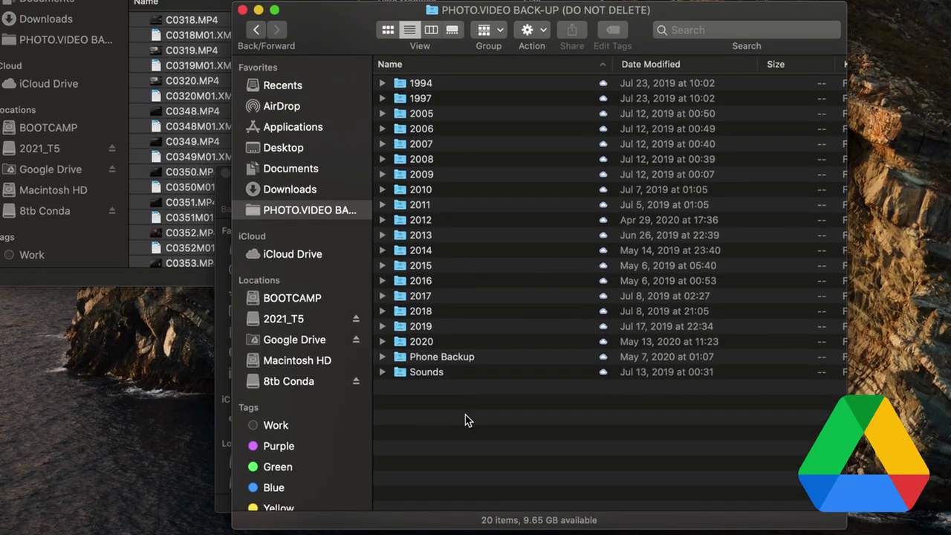